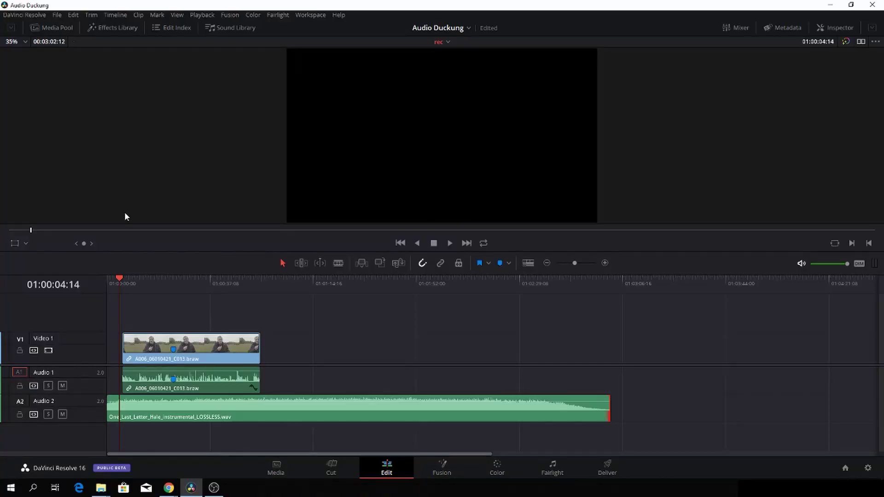
- Audition the mix, trial a quieter music clip, then reset its volume to 0.00 and save
{"action": "key", "text": "space"}
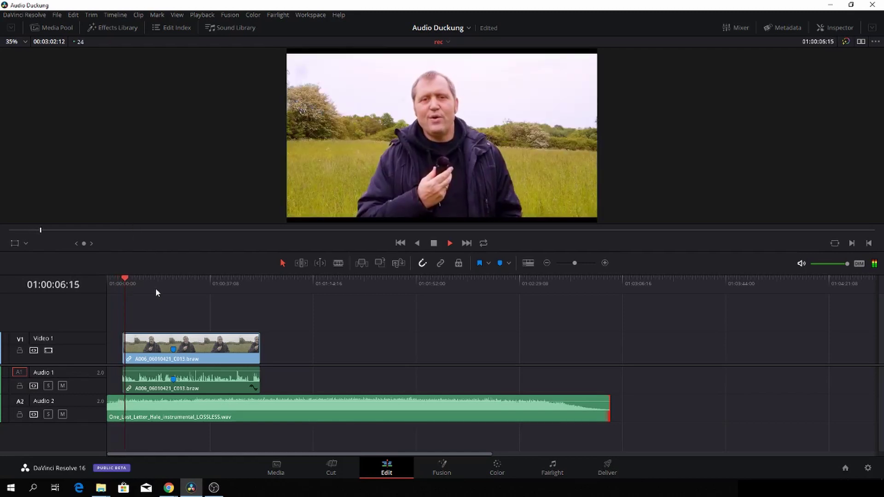
{"action": "key", "text": "space"}
{"action": "left_click", "coordinate": [192, 412]}
{"action": "key", "text": "ctrl+s"}
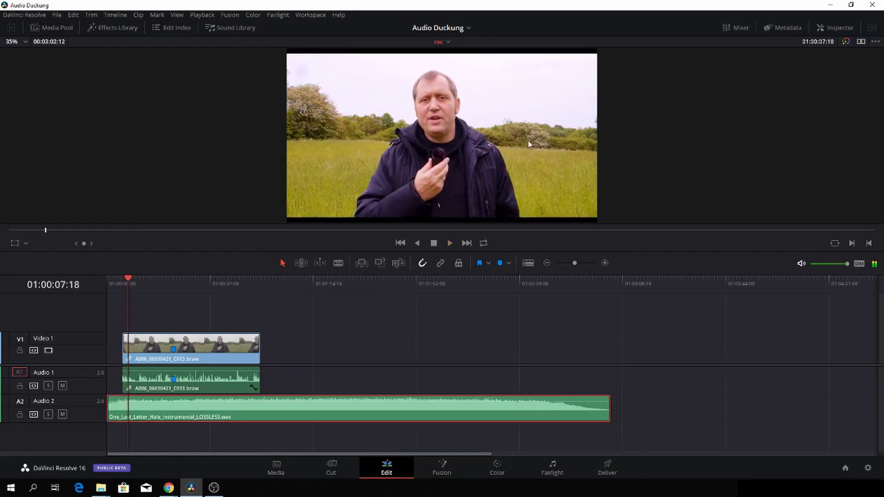
{"action": "left_click", "coordinate": [843, 28]}
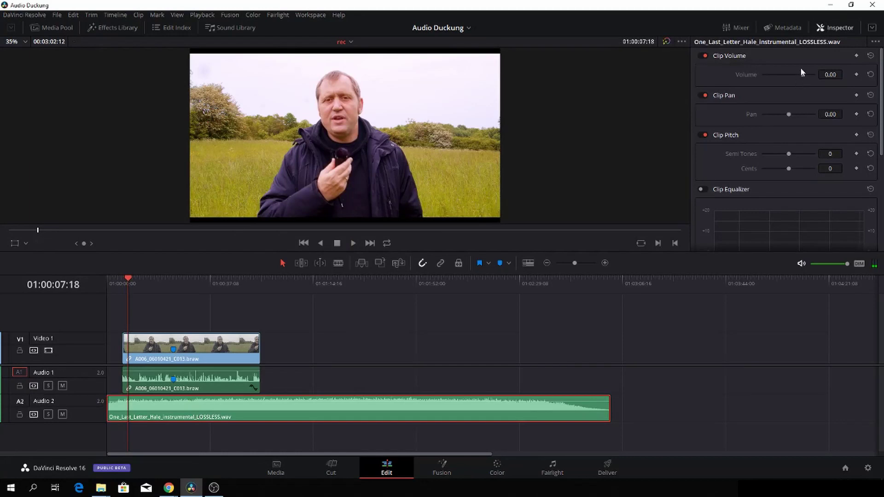
{"action": "left_click_drag", "start_coordinate": [802, 73], "coordinate": [788, 73]}
{"action": "key", "text": "space"}
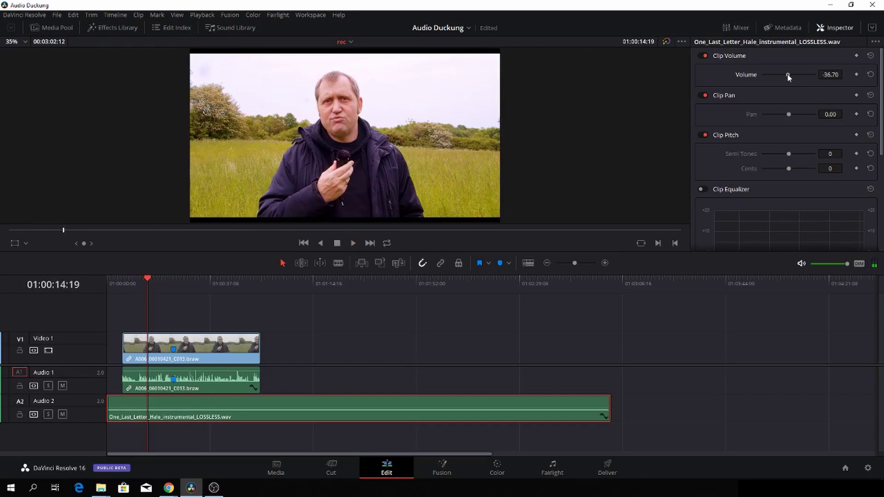
{"action": "left_click", "coordinate": [870, 75]}
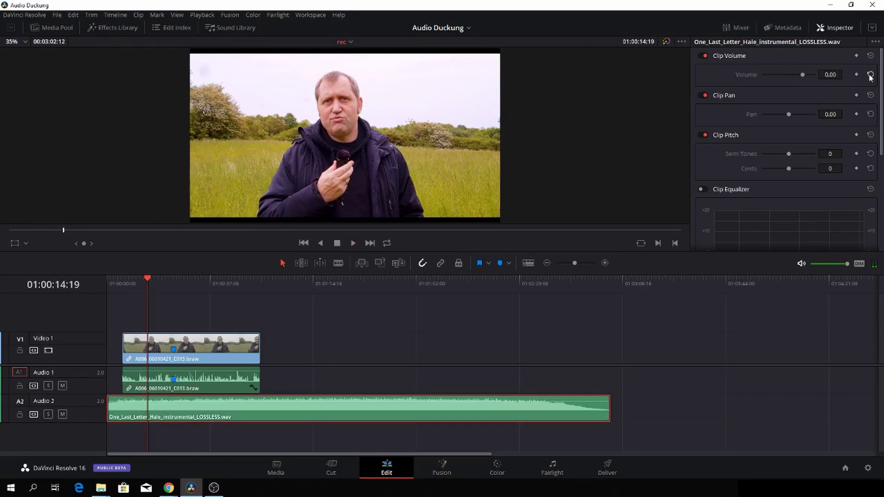
{"action": "left_click", "coordinate": [842, 28]}
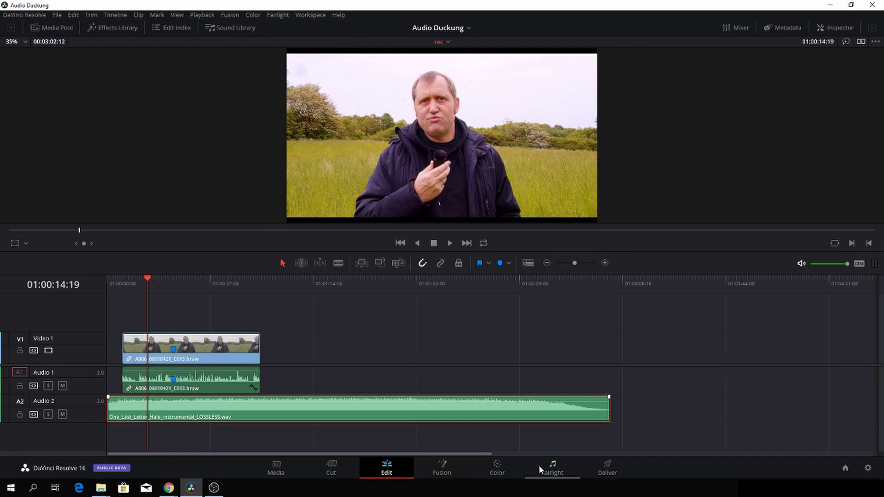
- On Fairlight, compress Audio 1 at 3.7:1, threshold -17.6, make-up 2.5, with Sidechain Send on
{"action": "left_click", "coordinate": [553, 468]}
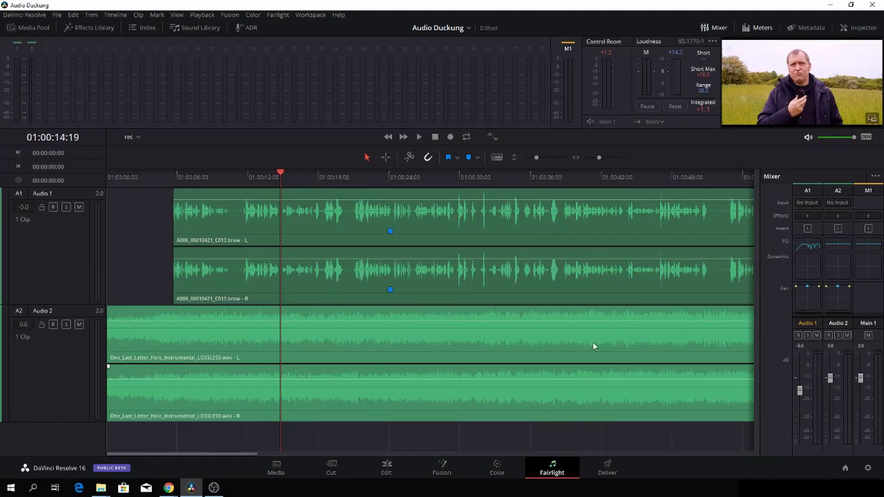
{"action": "left_click", "coordinate": [442, 265]}
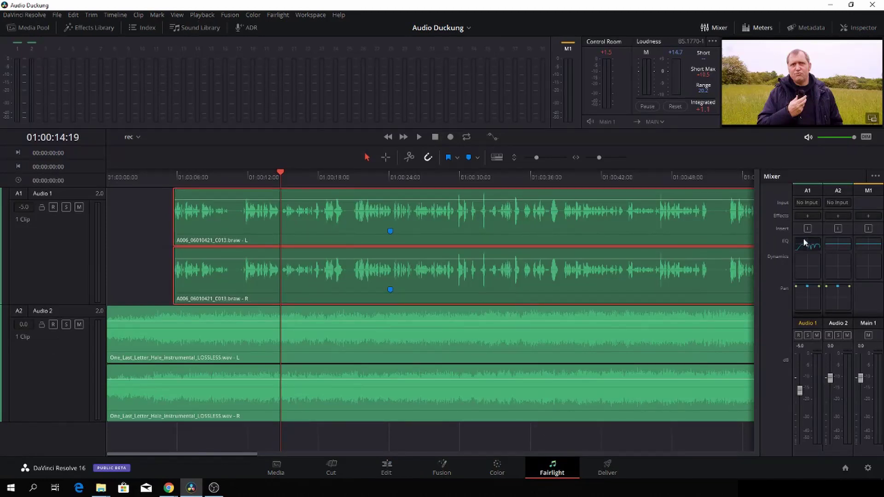
{"action": "double_click", "coordinate": [806, 267]}
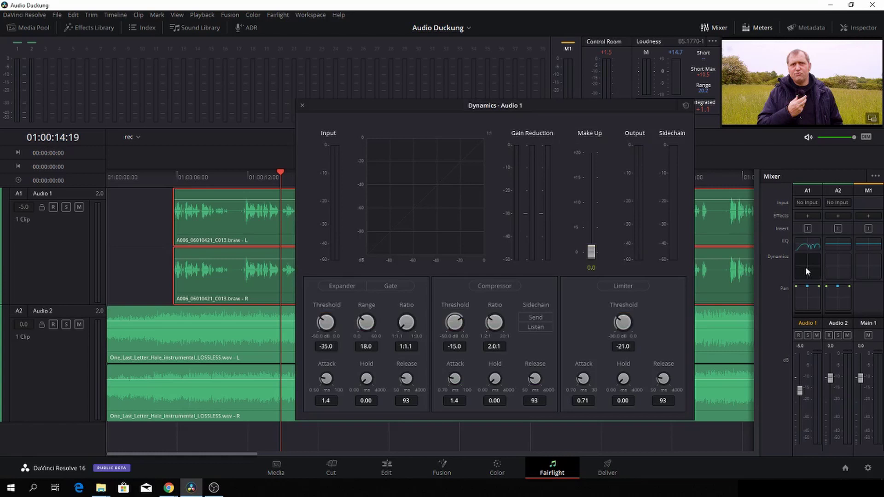
{"action": "left_click", "coordinate": [495, 286]}
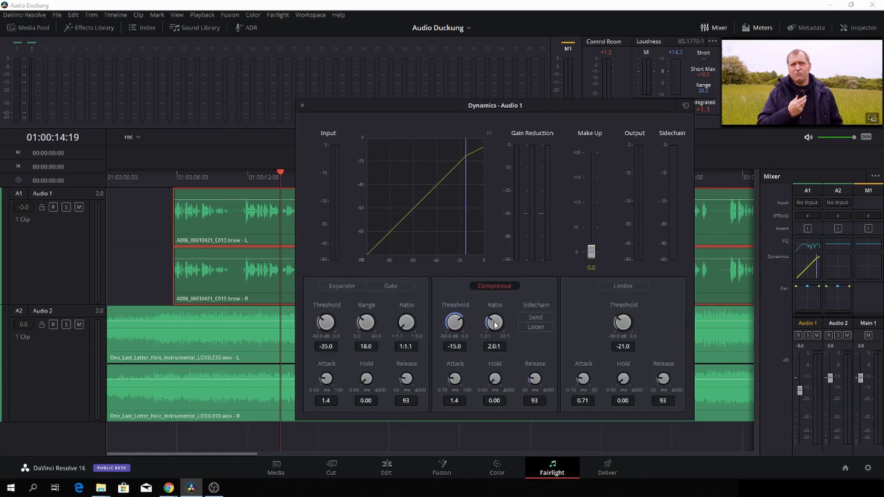
{"action": "left_click_drag", "start_coordinate": [495, 325], "coordinate": [507, 318]}
{"action": "left_click_drag", "start_coordinate": [458, 322], "coordinate": [448, 322]}
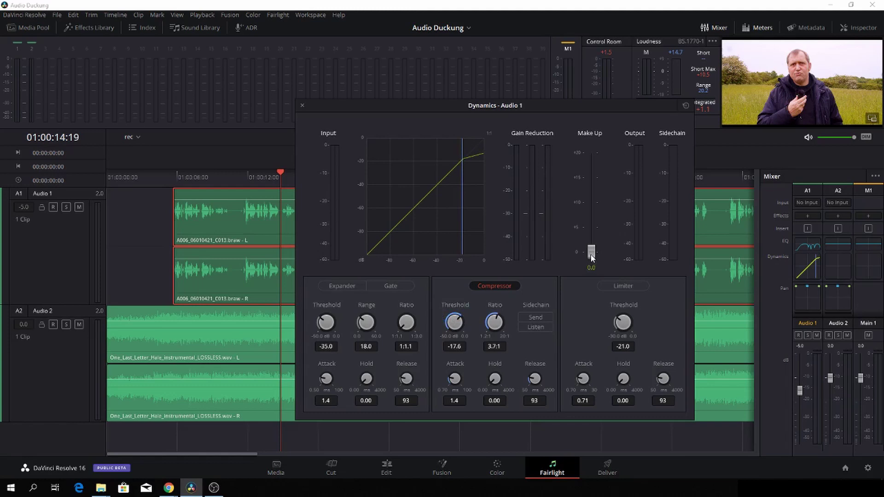
{"action": "left_click_drag", "start_coordinate": [592, 257], "coordinate": [592, 243]}
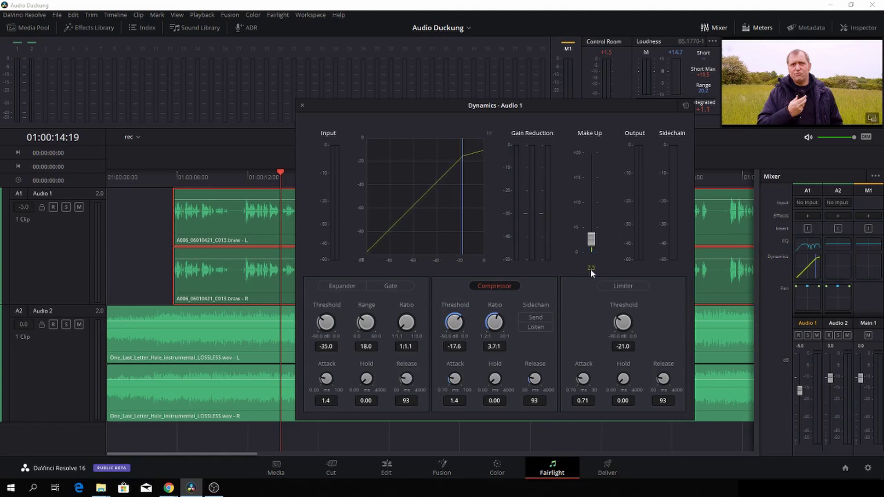
{"action": "left_click", "coordinate": [536, 317]}
- Turn on the Audio 2 music compressor and drop its threshold to -46.7
{"action": "left_click", "coordinate": [302, 106]}
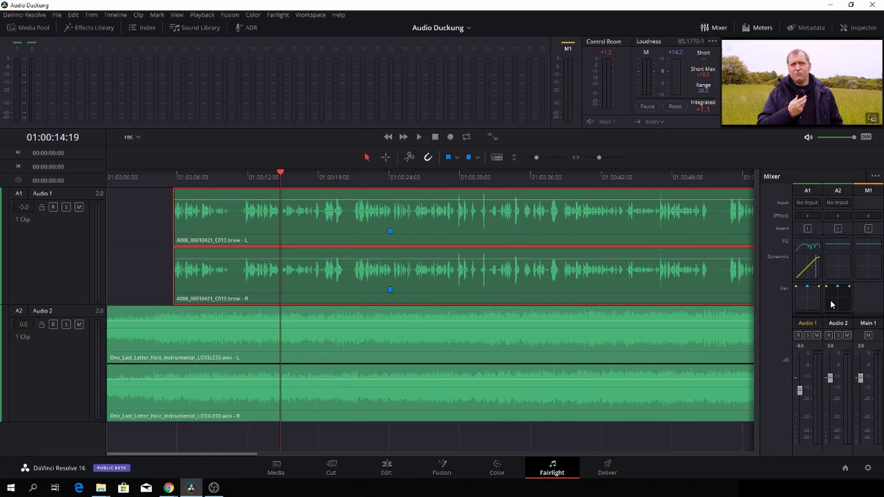
{"action": "left_click", "coordinate": [839, 264]}
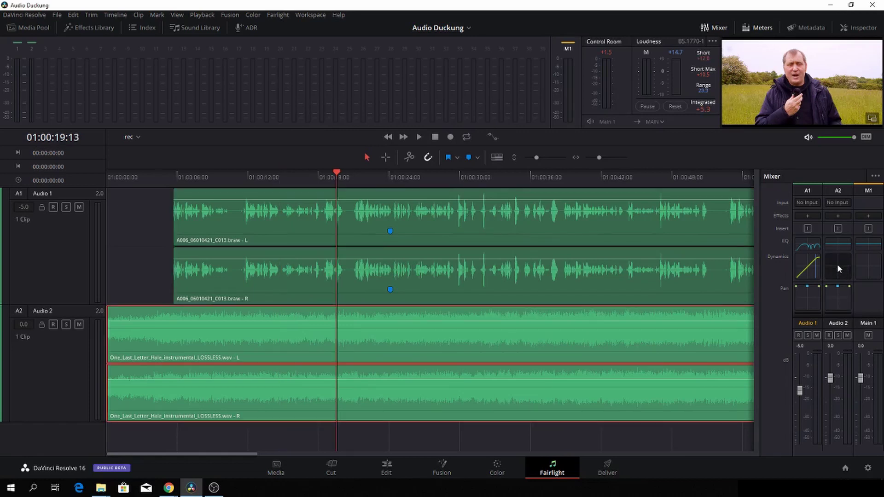
{"action": "double_click", "coordinate": [837, 264]}
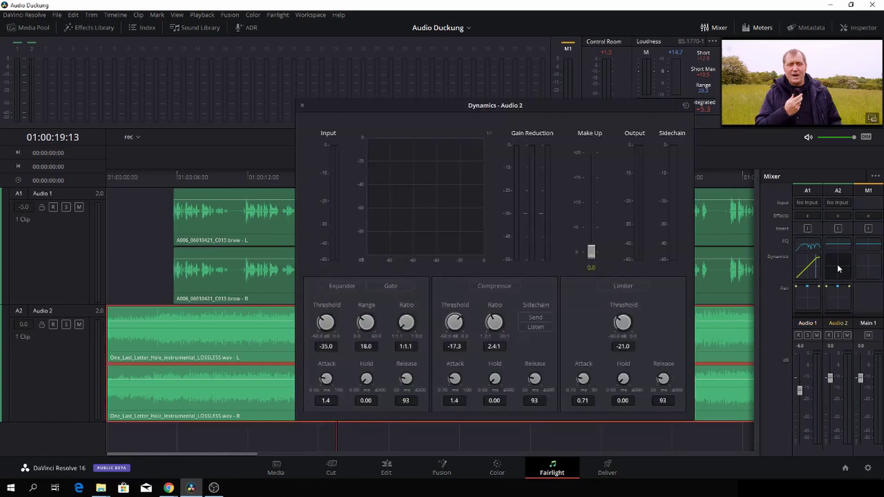
{"action": "left_click", "coordinate": [495, 286]}
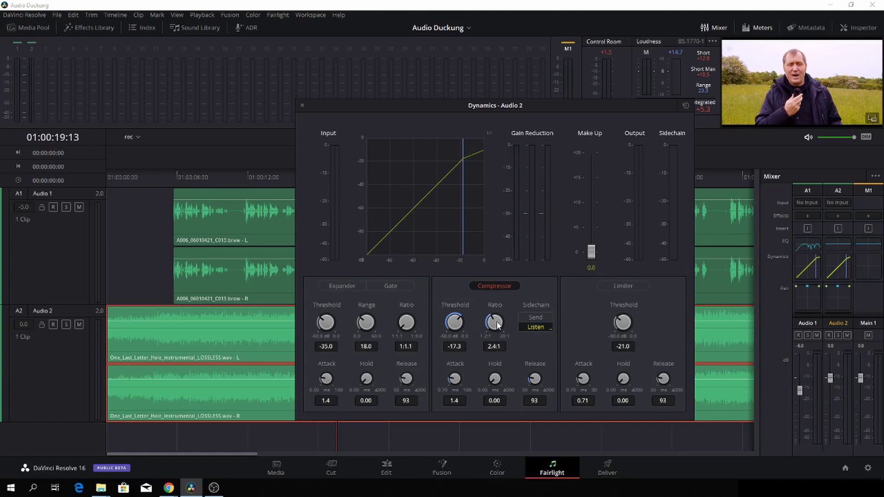
{"action": "left_click_drag", "start_coordinate": [497, 325], "coordinate": [509, 325]}
{"action": "left_click_drag", "start_coordinate": [454, 324], "coordinate": [356, 369]}
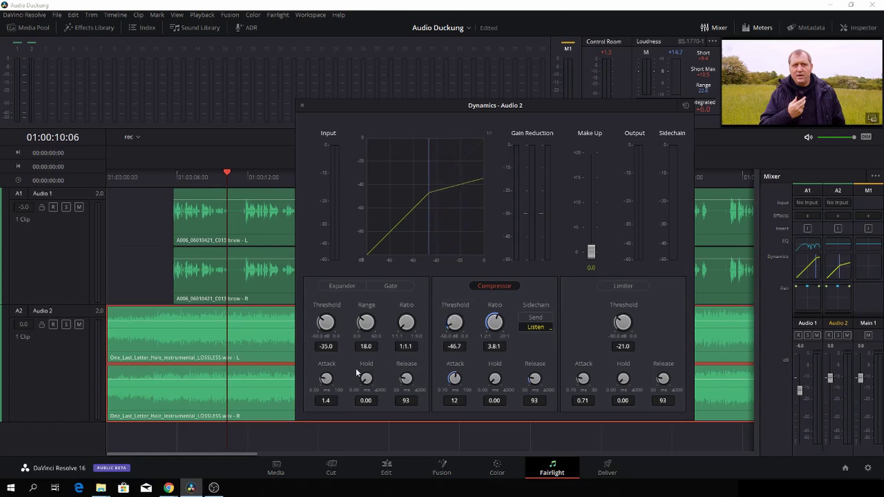
- Ease the music compression ratio to 2.2:1 while replaying the ducking from about 01:00:05
{"action": "key", "text": "space"}
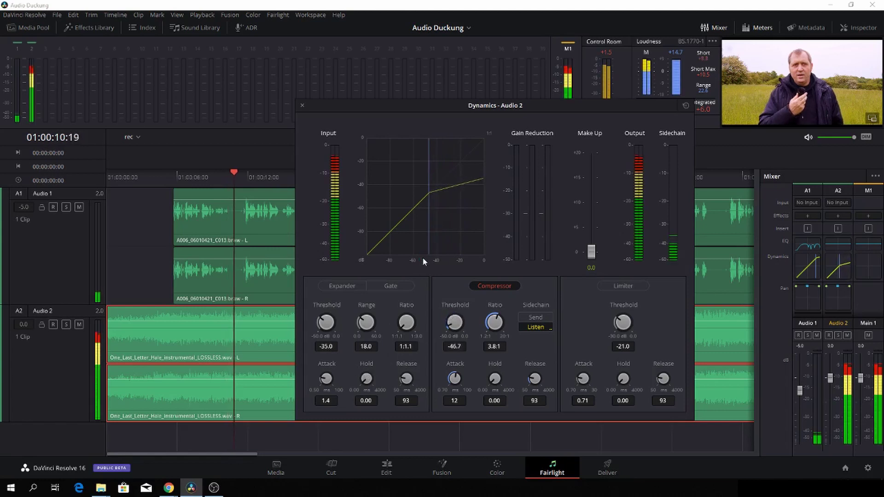
{"action": "left_click_drag", "start_coordinate": [498, 325], "coordinate": [475, 322]}
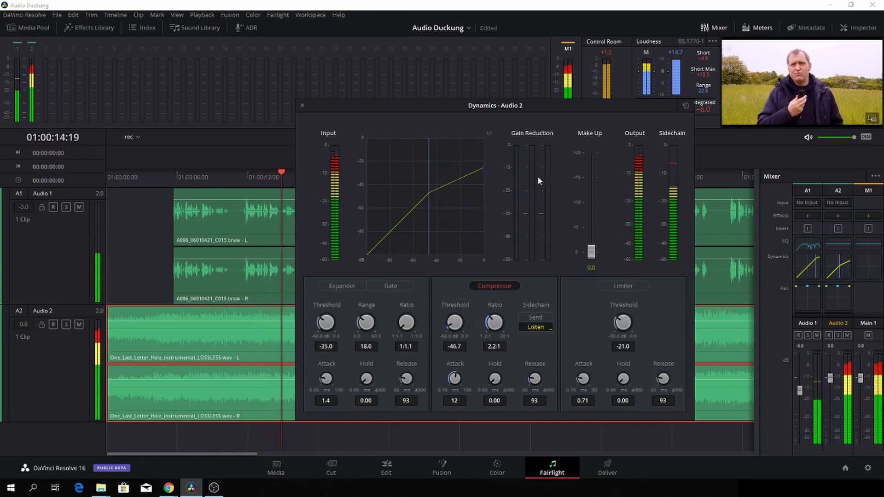
{"action": "left_click", "coordinate": [233, 178]}
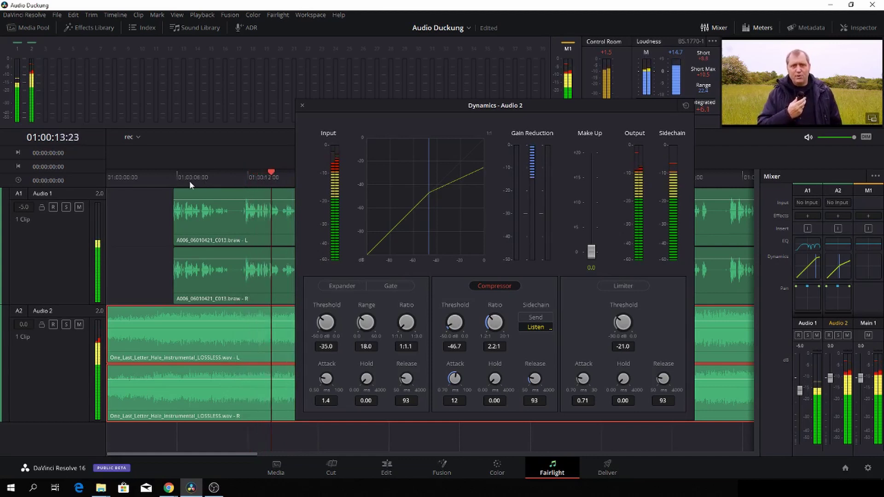
{"action": "left_click", "coordinate": [175, 180]}
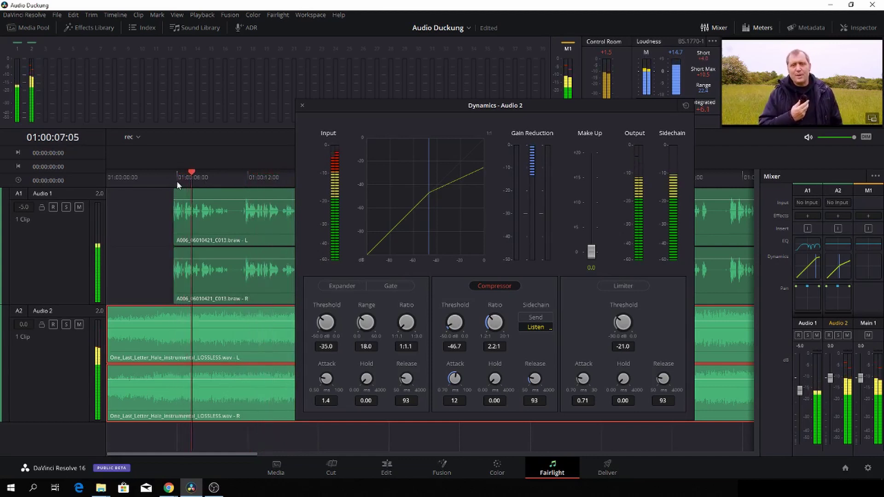
{"action": "key", "text": "space"}
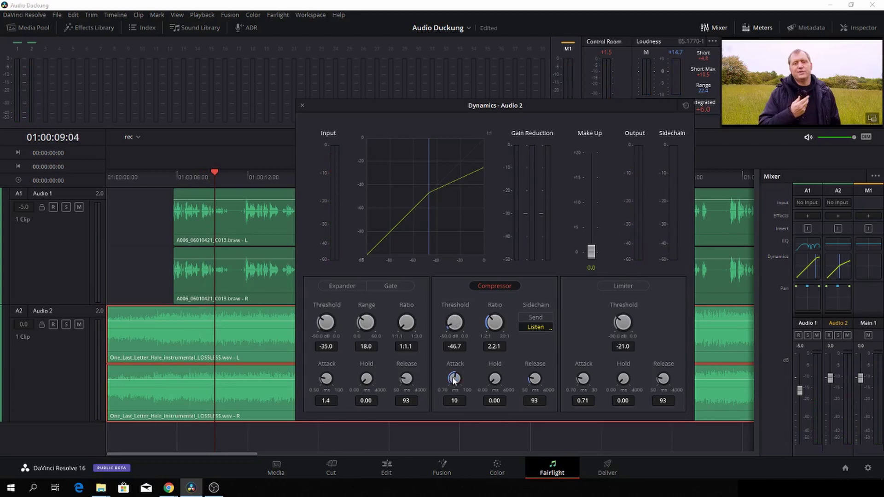
{"action": "left_click_drag", "start_coordinate": [455, 379], "coordinate": [445, 387]}
{"action": "left_click_drag", "start_coordinate": [452, 380], "coordinate": [451, 383]}
{"action": "left_click_drag", "start_coordinate": [496, 379], "coordinate": [508, 380]}
{"action": "left_click_drag", "start_coordinate": [515, 375], "coordinate": [525, 376]}
{"action": "left_click", "coordinate": [178, 179]}
{"action": "key", "text": "space"}
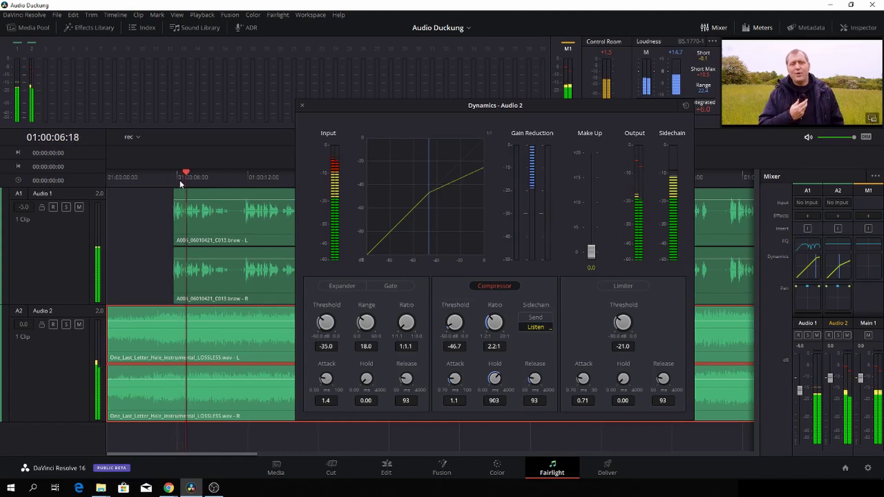
{"action": "left_click", "coordinate": [154, 180]}
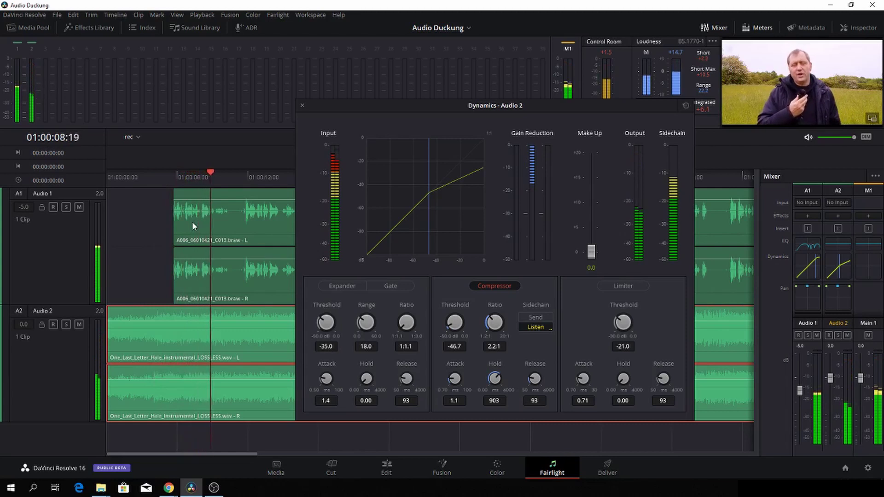
{"action": "key", "text": "space"}
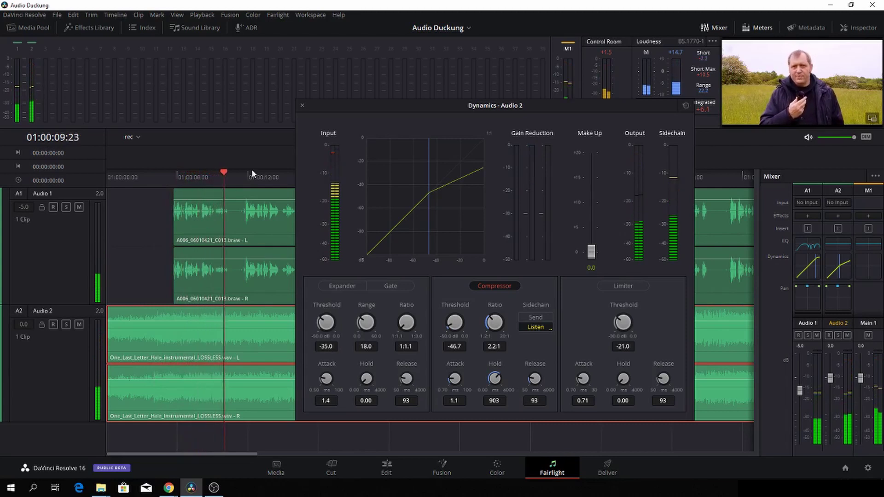
{"action": "left_click_drag", "start_coordinate": [221, 170], "coordinate": [173, 176]}
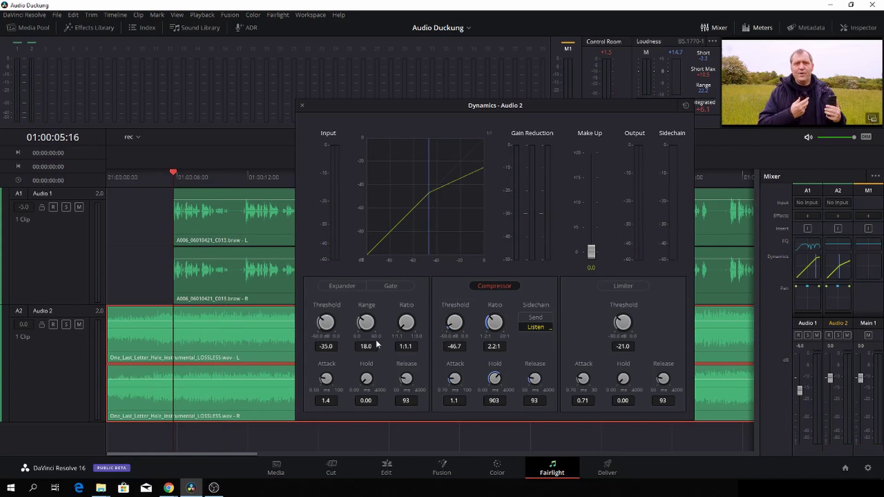
- Audition from about 01:00:07, then lengthen the music compressor's release to 1527
{"action": "left_click", "coordinate": [192, 176]}
{"action": "key", "text": "space"}
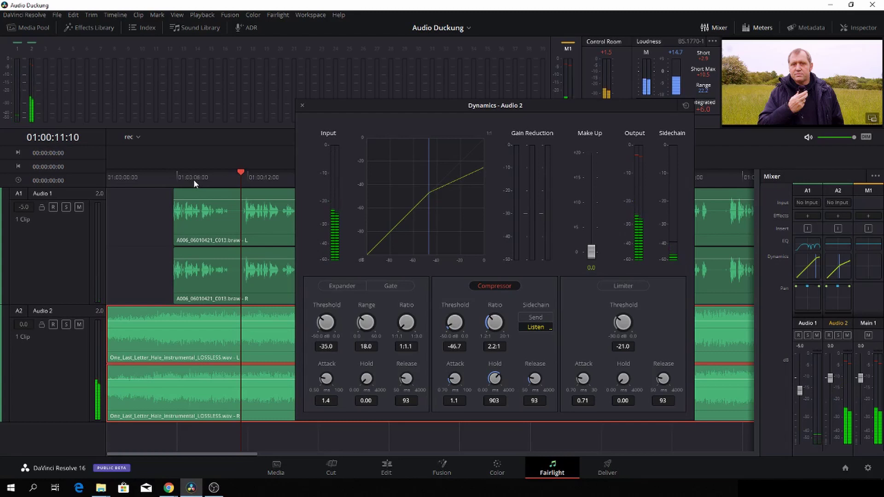
{"action": "key", "text": "space"}
{"action": "left_click", "coordinate": [217, 177]}
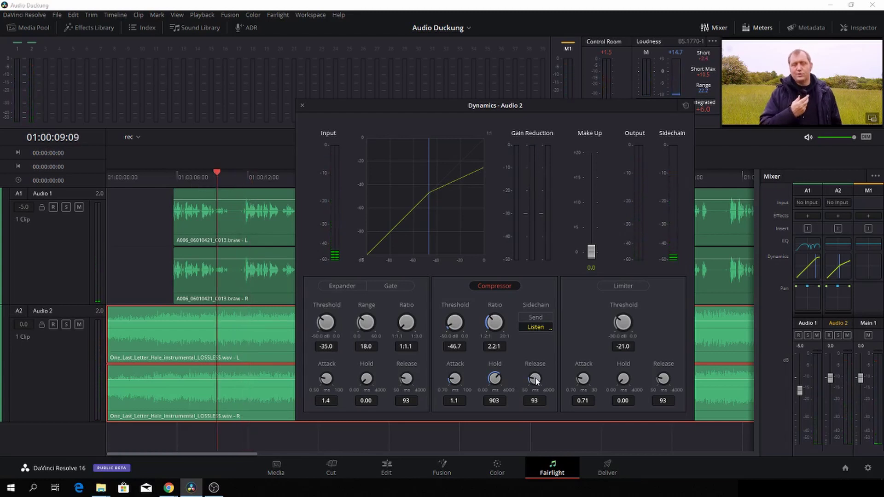
{"action": "left_click_drag", "start_coordinate": [557, 380], "coordinate": [561, 379]}
- Replay the passage before the speech to hear the longer 1527 release
{"action": "left_click", "coordinate": [161, 183]}
{"action": "key", "text": "space"}
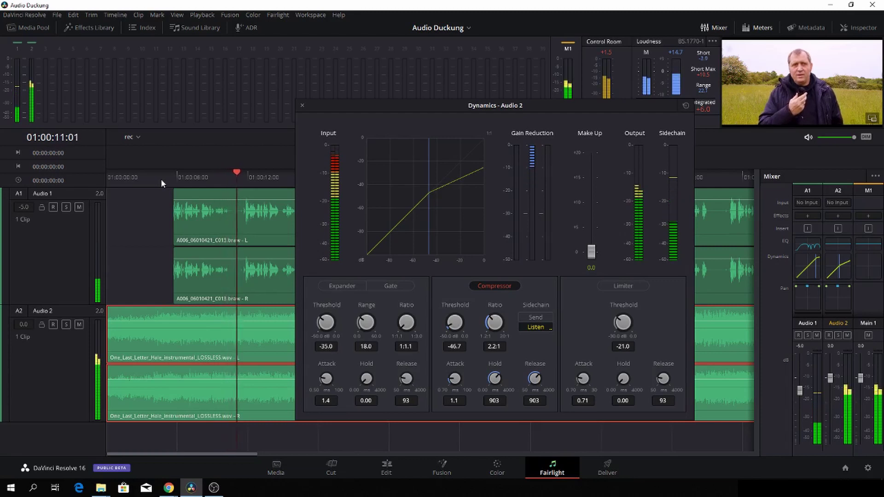
{"action": "key", "text": "space"}
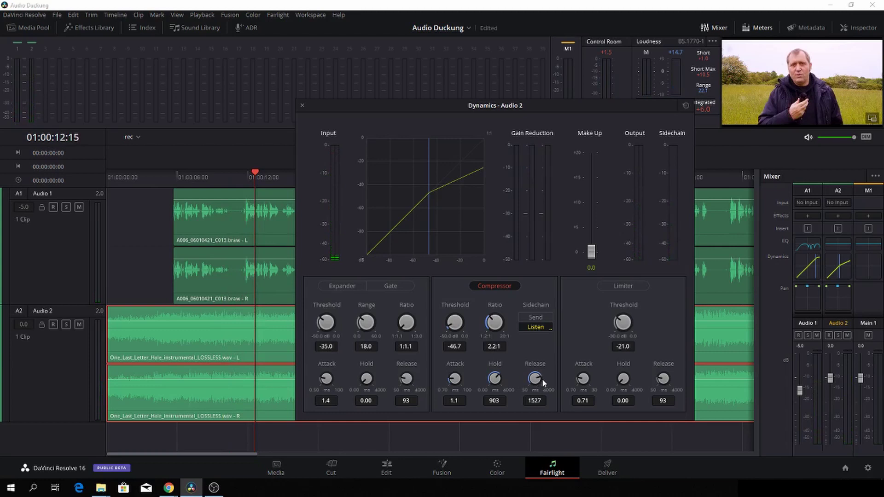
{"action": "left_click", "coordinate": [466, 377]}
{"action": "left_click", "coordinate": [213, 175]}
{"action": "key", "text": "space"}
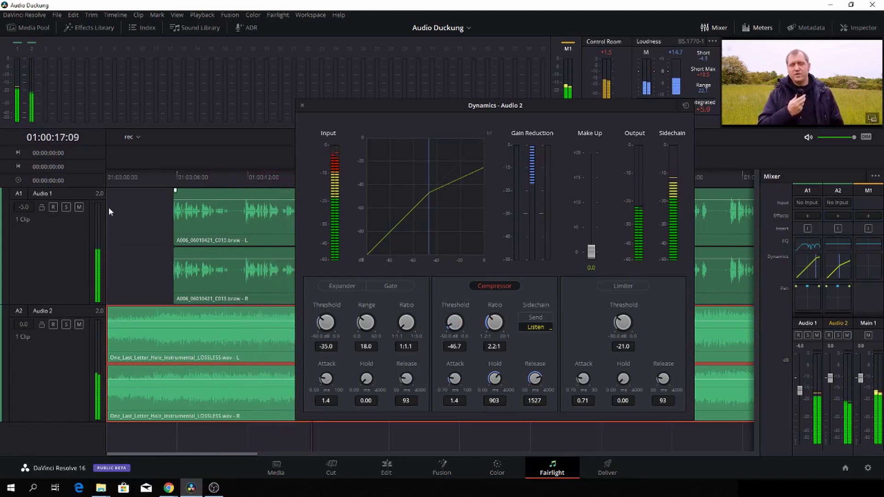
{"action": "left_click", "coordinate": [140, 179]}
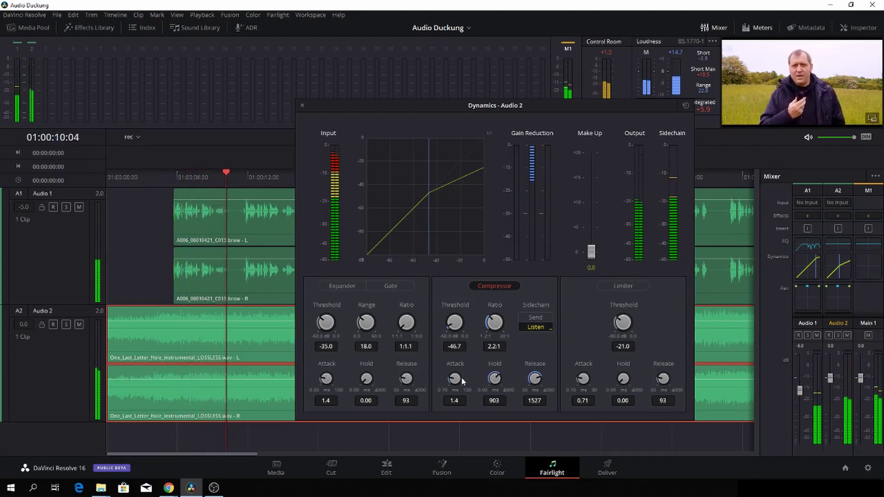
- Set the music compressor's attack to 4.1 and replay from before the speech
{"action": "left_click", "coordinate": [173, 177]}
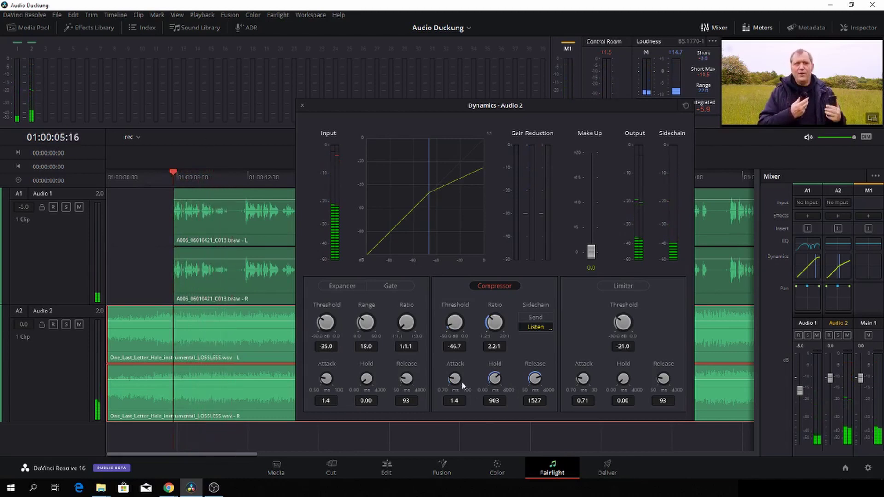
{"action": "left_click", "coordinate": [159, 183]}
{"action": "key", "text": "space"}
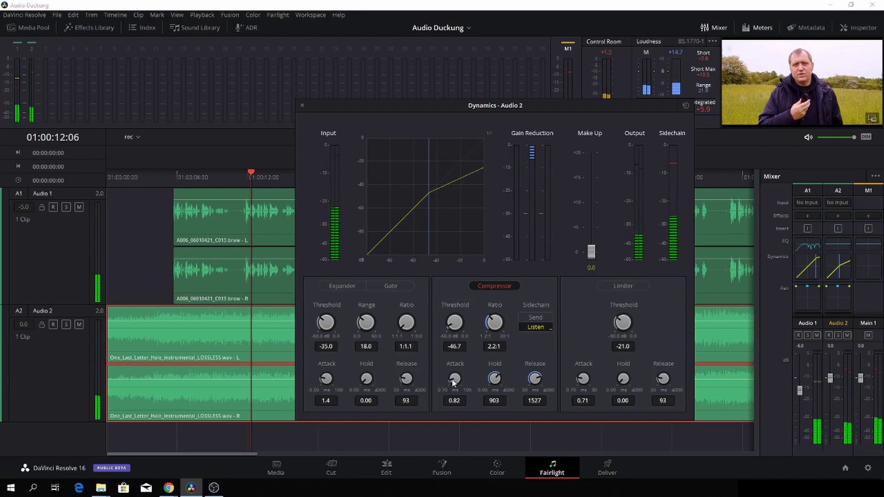
{"action": "left_click_drag", "start_coordinate": [452, 379], "coordinate": [468, 379]}
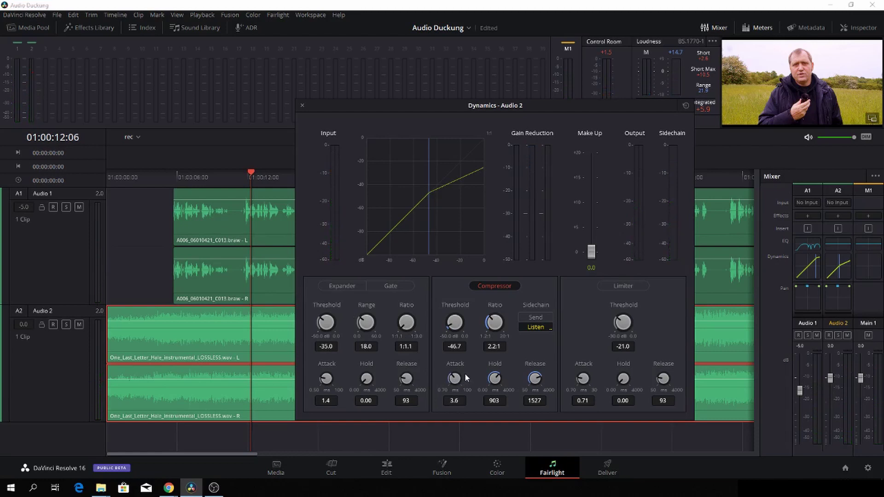
{"action": "left_click", "coordinate": [125, 179]}
{"action": "key", "text": "space"}
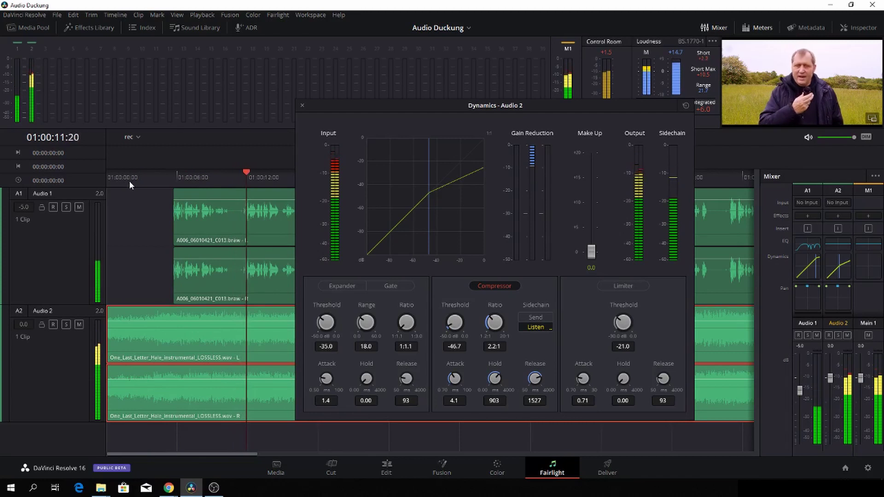
{"action": "key", "text": "space"}
- Lengthen the music compressor's hold to 1265 and audition the smoother ducking
{"action": "left_click_drag", "start_coordinate": [501, 385], "coordinate": [496, 380]}
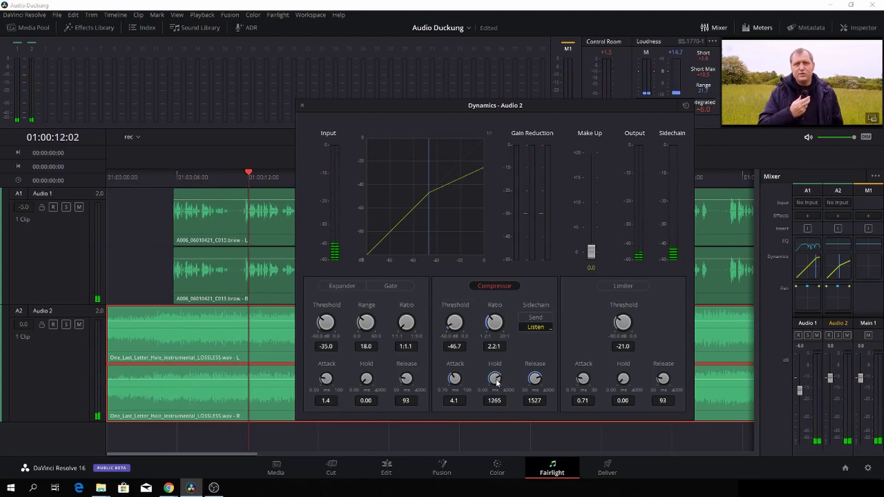
{"action": "left_click", "coordinate": [198, 178]}
{"action": "key", "text": "space"}
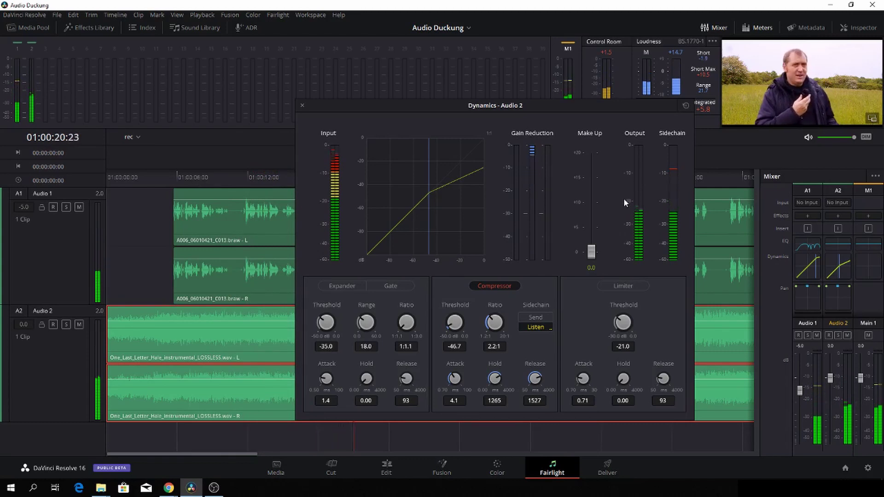
{"action": "key", "text": "space"}
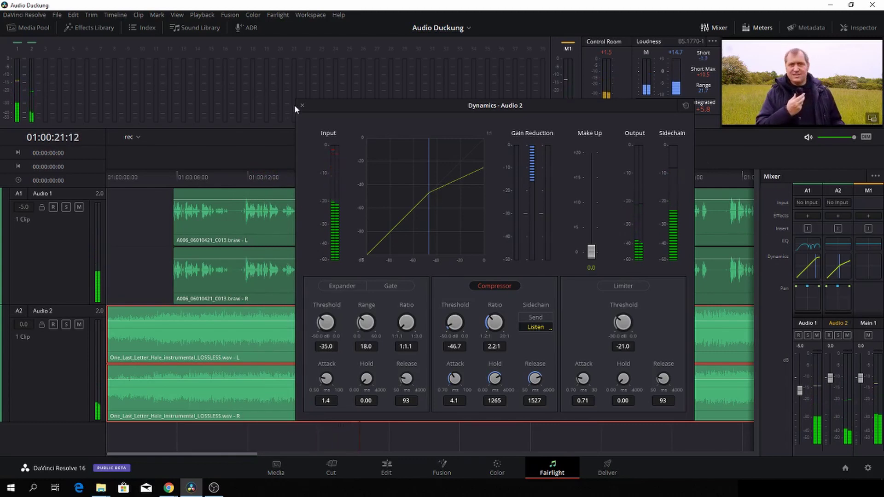
- Raise the Audio 1 voice compressor's make-up gain to 5.7 and close its dynamics panel
{"action": "left_click", "coordinate": [302, 105]}
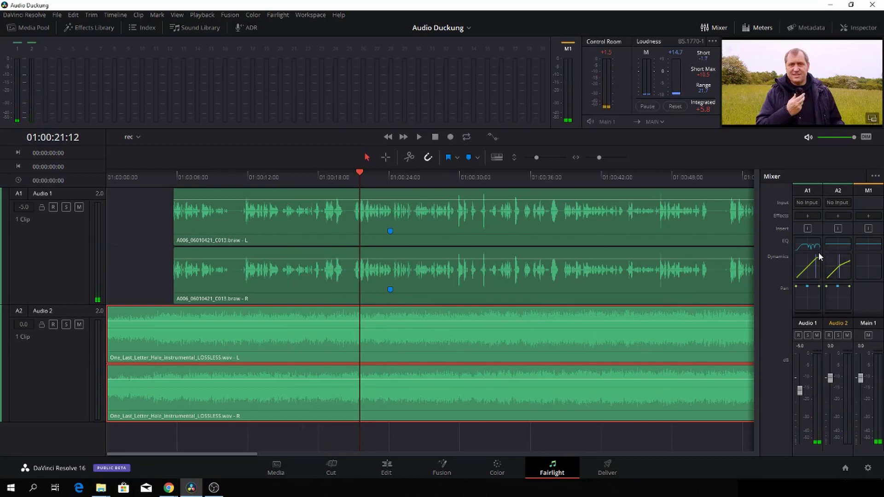
{"action": "double_click", "coordinate": [811, 262]}
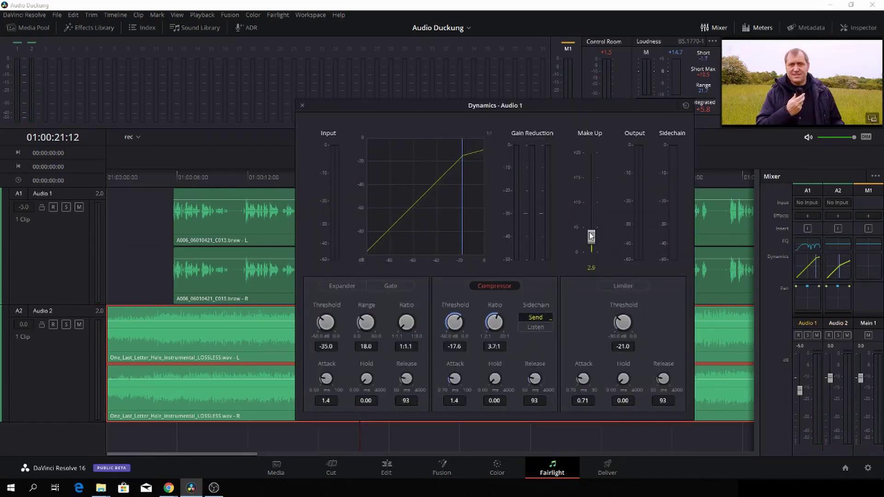
{"action": "left_click_drag", "start_coordinate": [591, 237], "coordinate": [592, 228]}
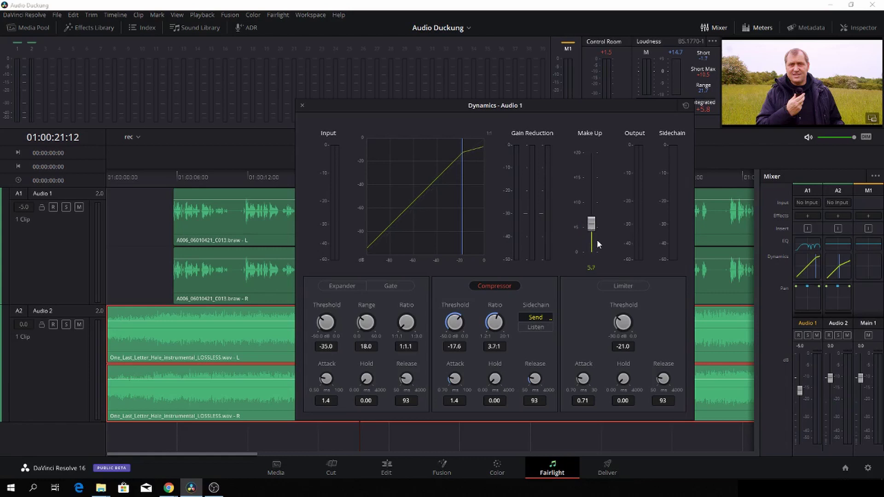
{"action": "left_click", "coordinate": [302, 105]}
- Play the timeline on the Edit page from about 01:00:03:15 to hear the ducked music
{"action": "left_click", "coordinate": [387, 468]}
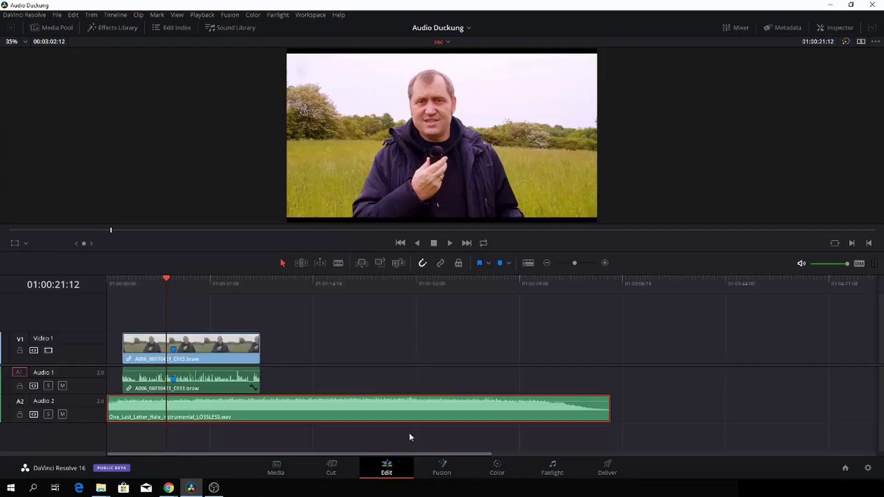
{"action": "left_click", "coordinate": [121, 285]}
{"action": "key", "text": "space"}
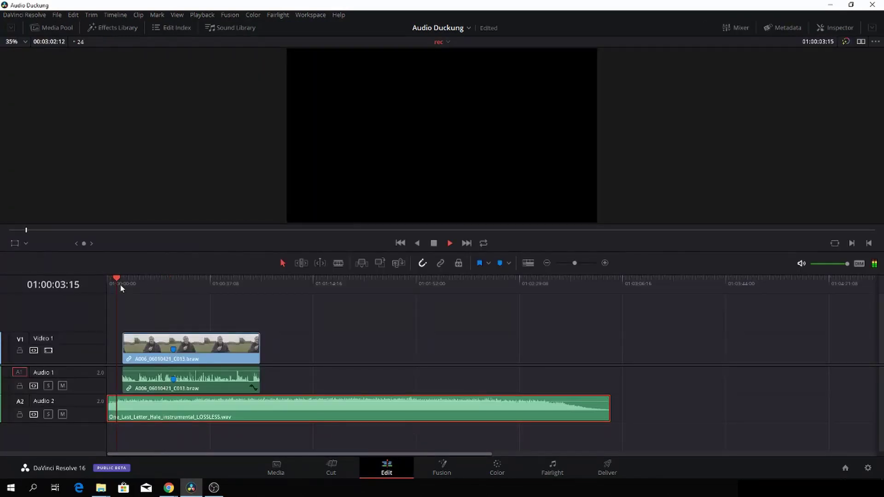